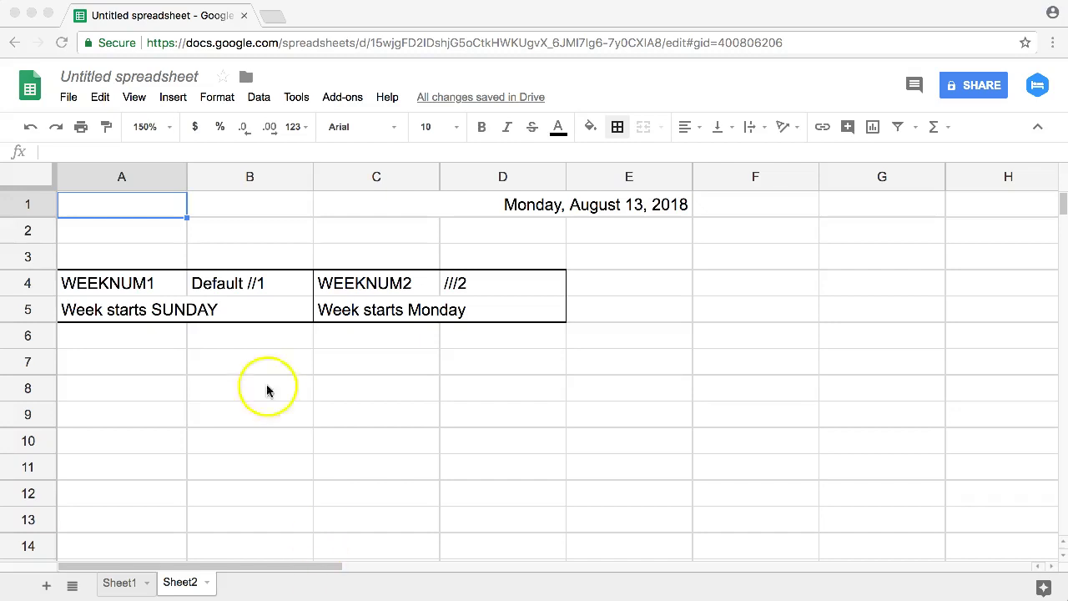
Step: Review the WEEKNUM1 and WEEKNUM2 explanation notes, including the 'Week starts SUNDAY' note
click(133, 286)
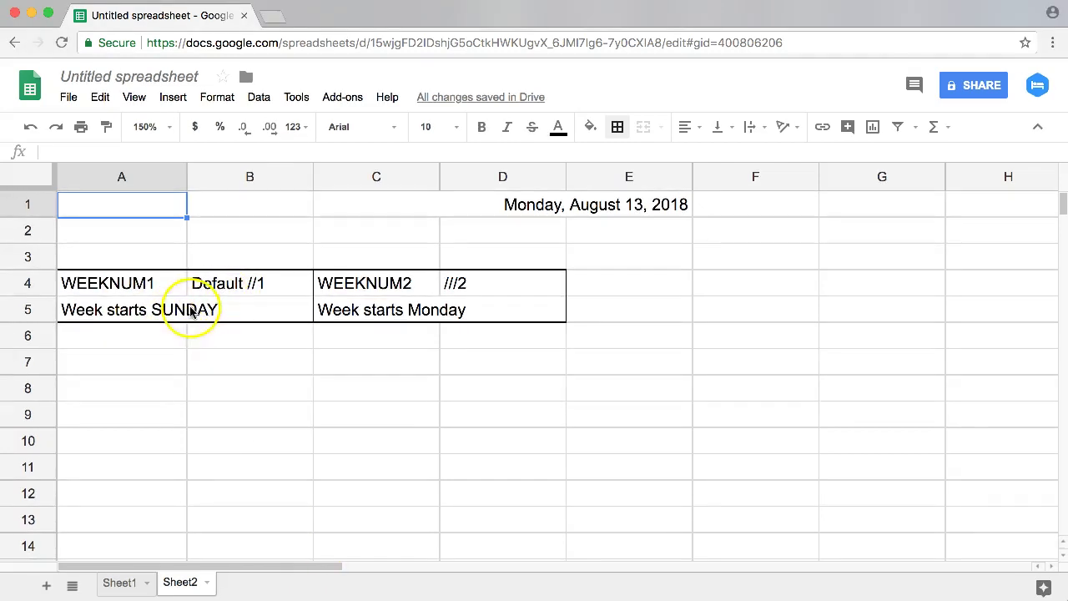
click(124, 292)
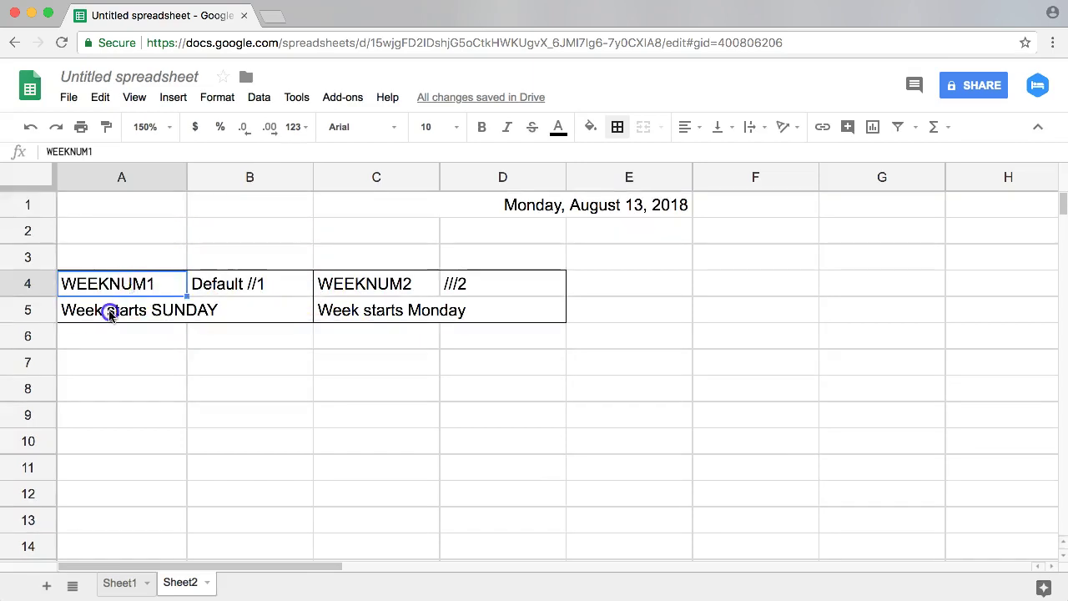
click(112, 312)
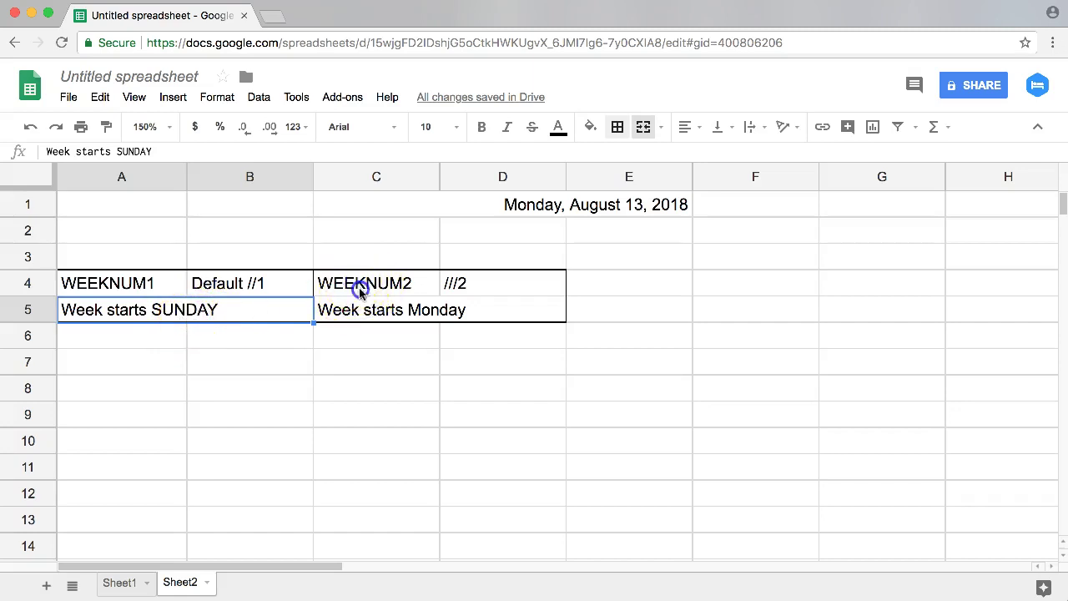
drag(357, 288, 437, 308)
click(381, 361)
drag(357, 283, 442, 309)
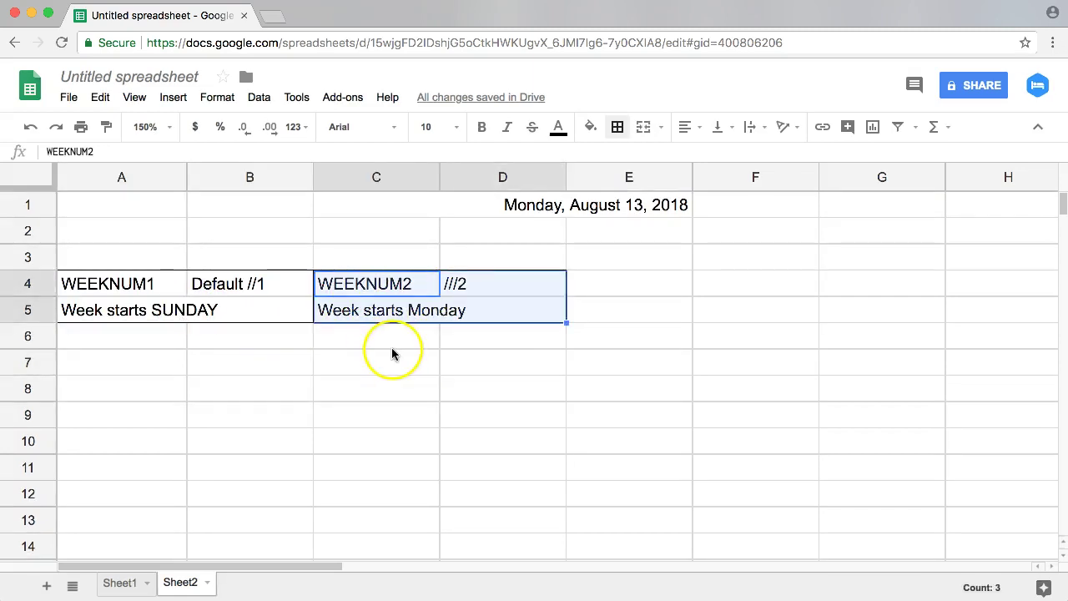
click(392, 338)
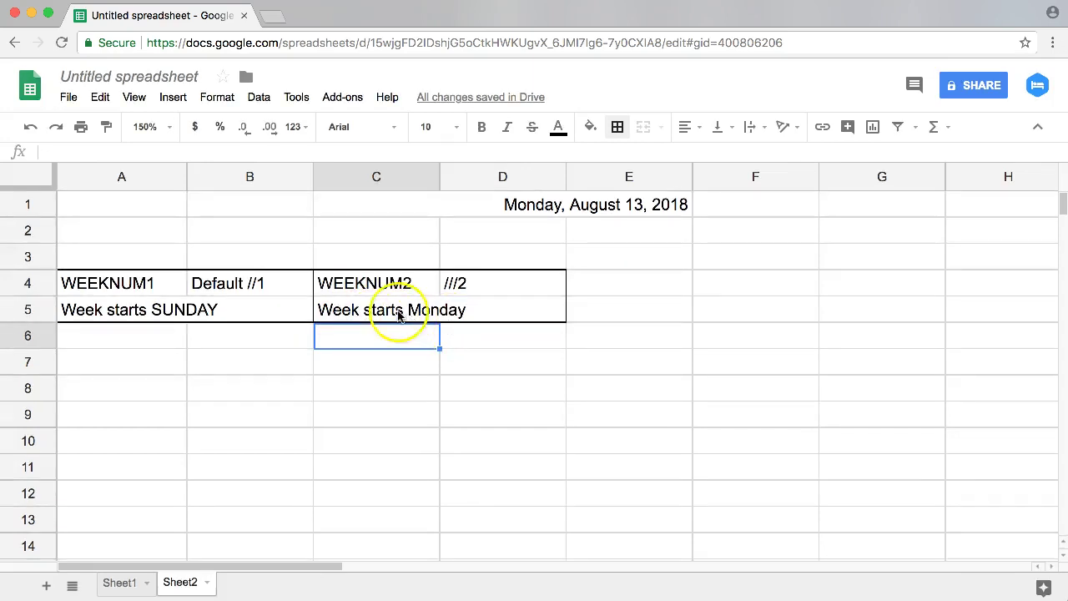
Step: Enter =WEEKNUM(C1) in A1, referencing the date in C1
click(121, 201)
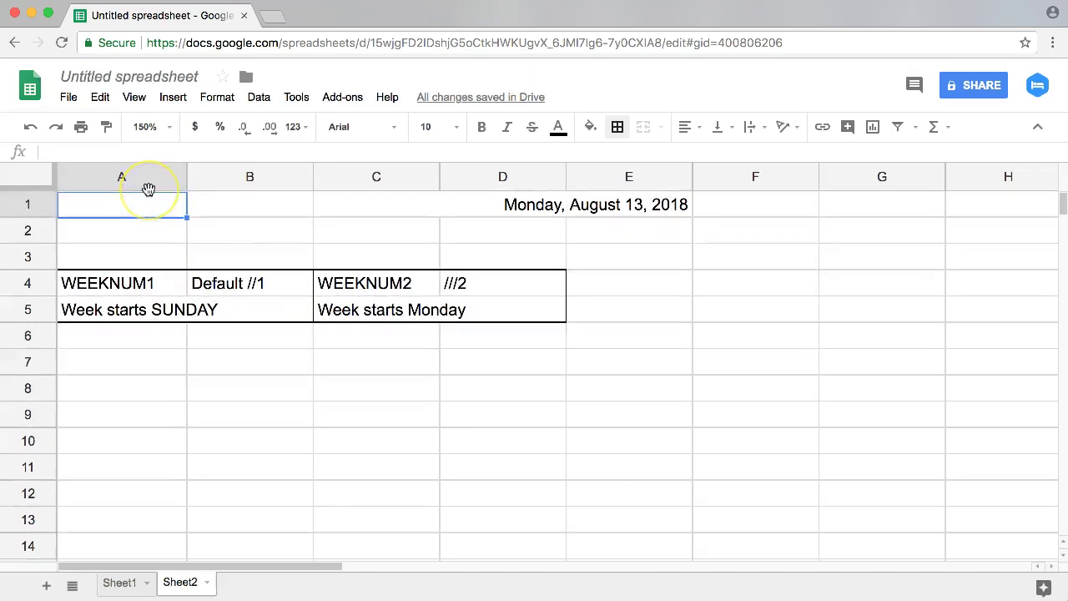
text(=WEEKDA)
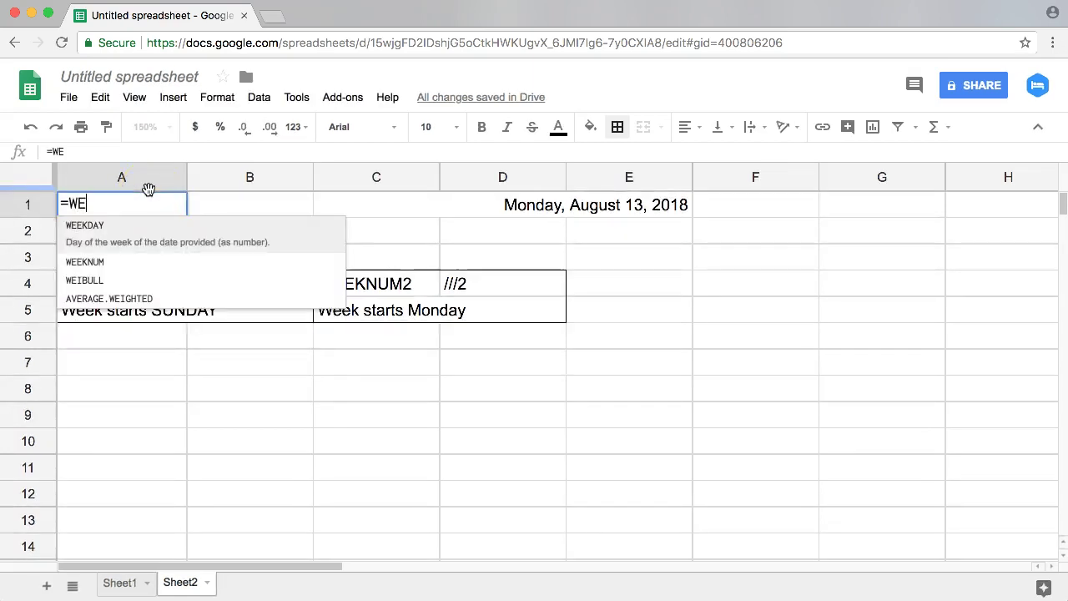
key(BackSpace)
key(BackSpace)
text(NU)
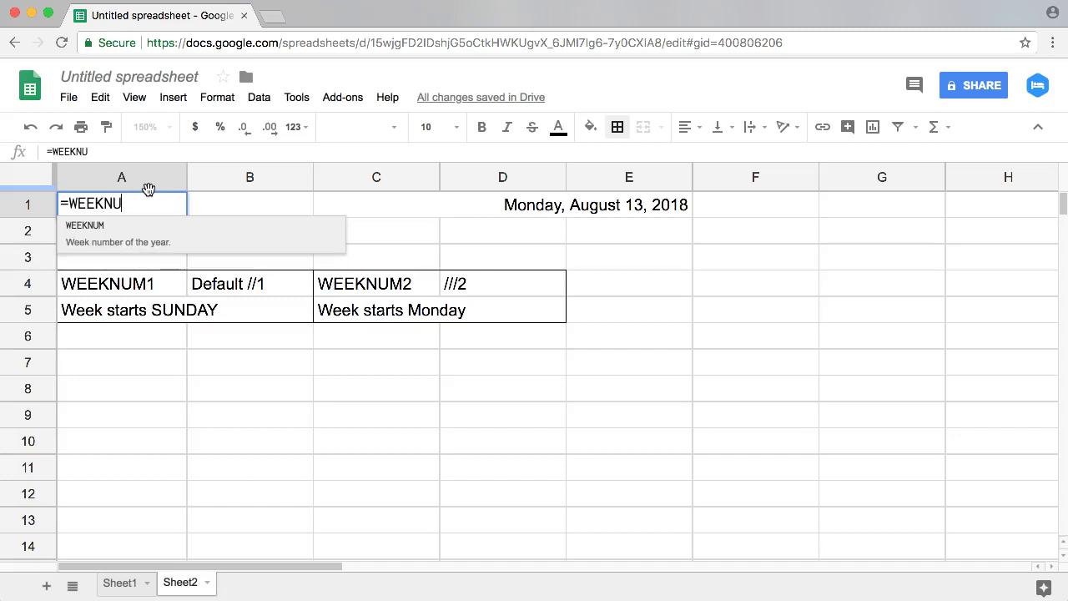
text(M()
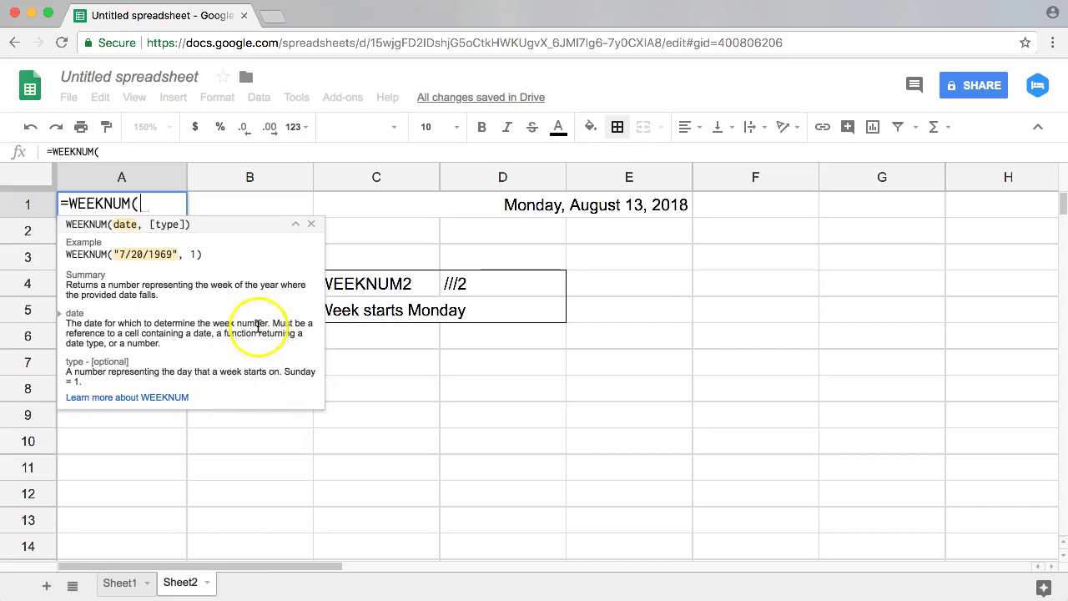
click(526, 207)
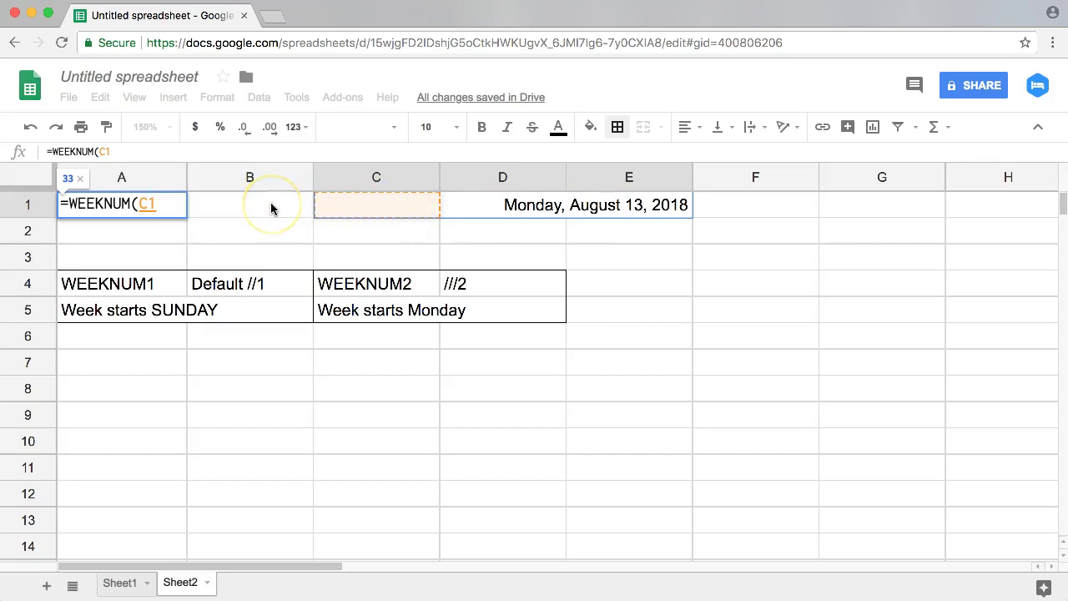
key(Return)
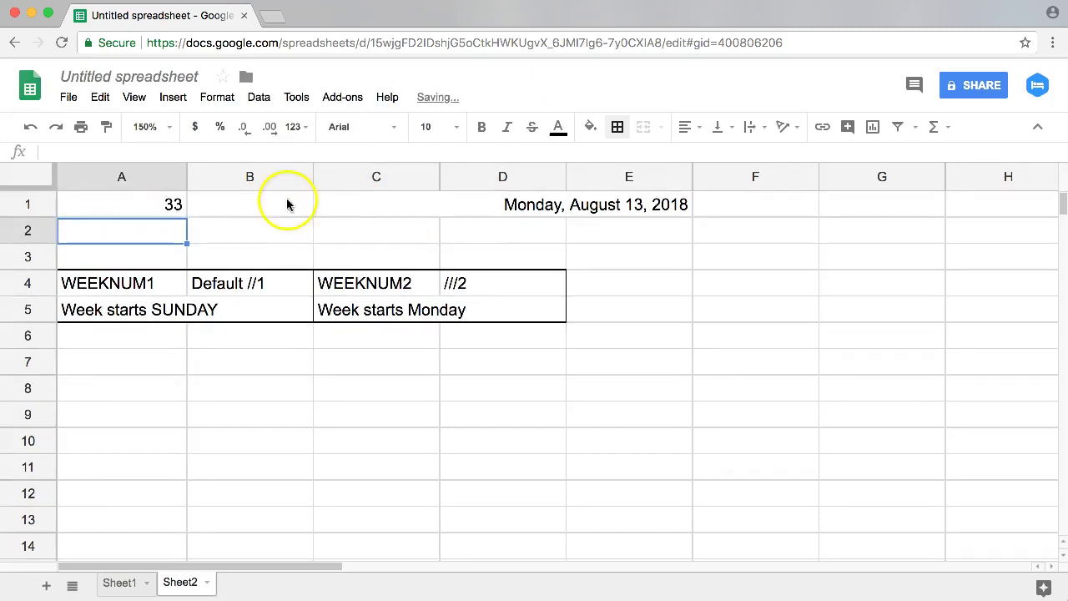
Step: Change C1's date offset from +2 to +1, giving Sunday, August 12, 2018
click(126, 210)
click(543, 204)
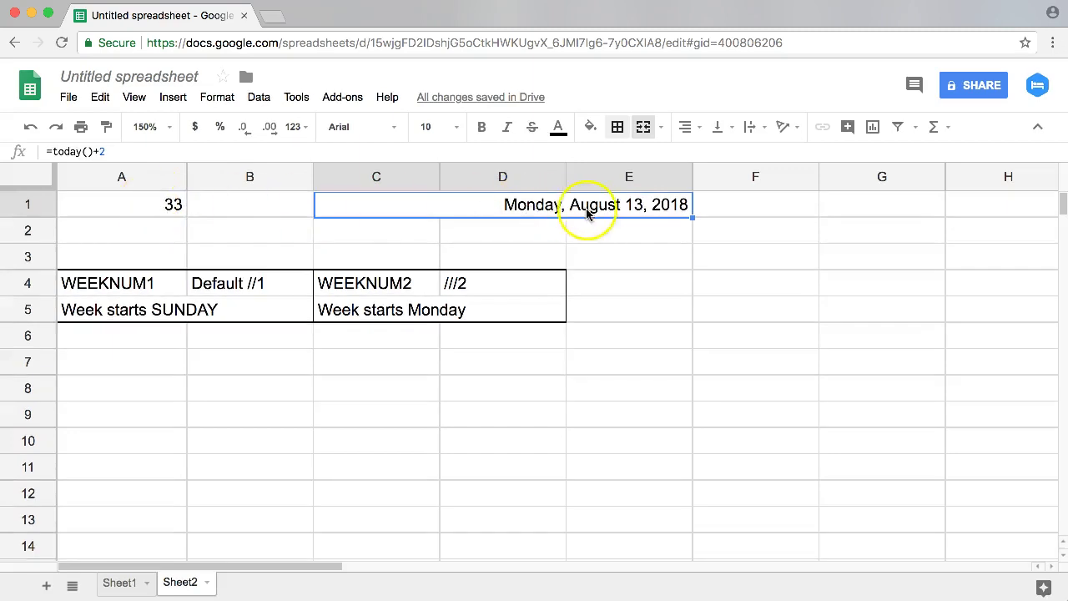
click(136, 207)
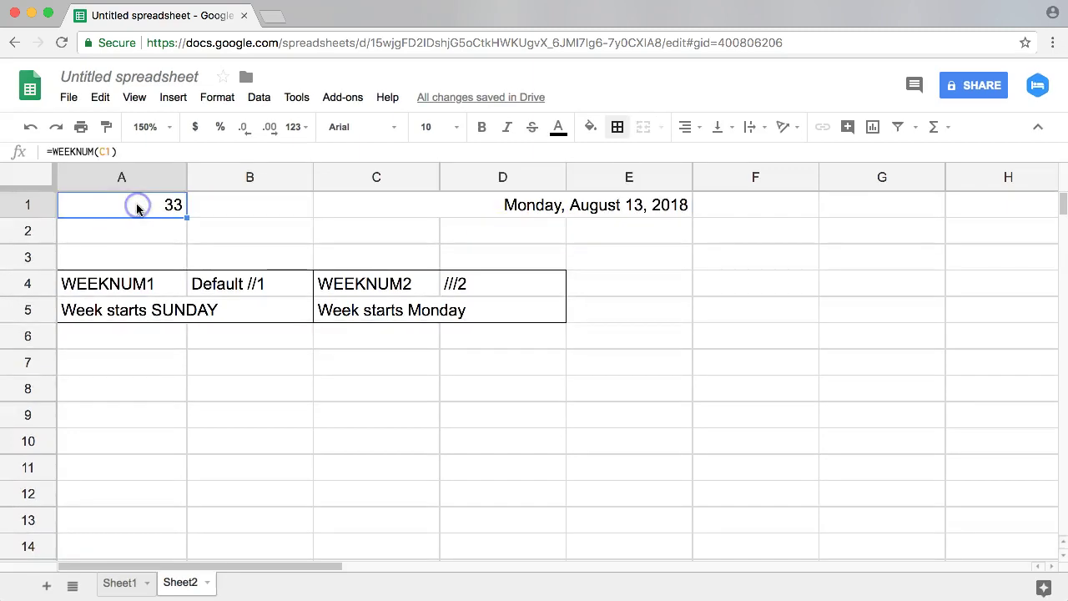
click(375, 200)
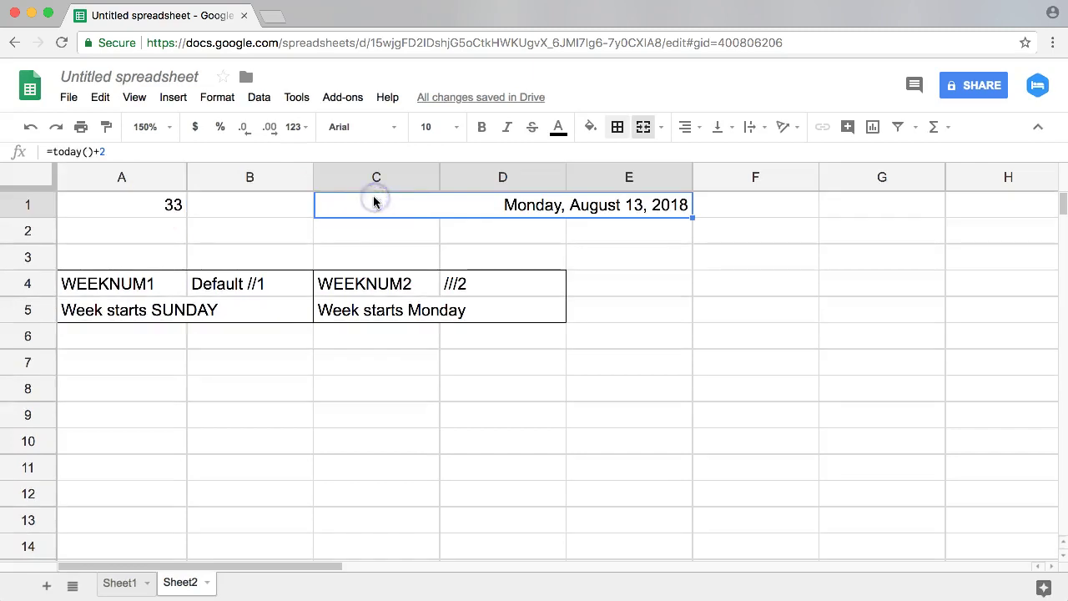
click(117, 151)
key(BackSpace)
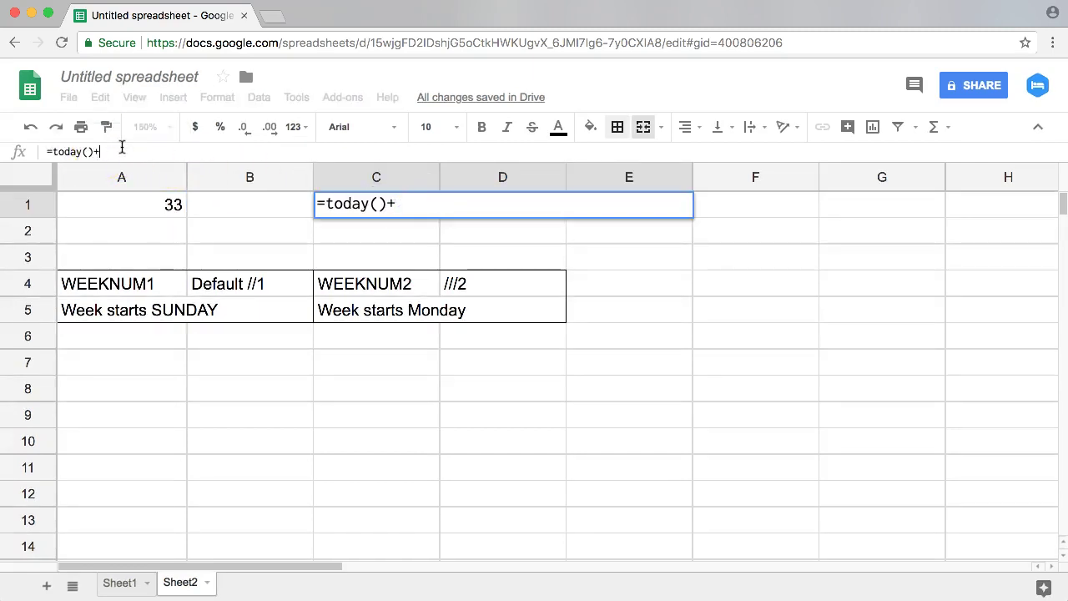
text(1)
key(Return)
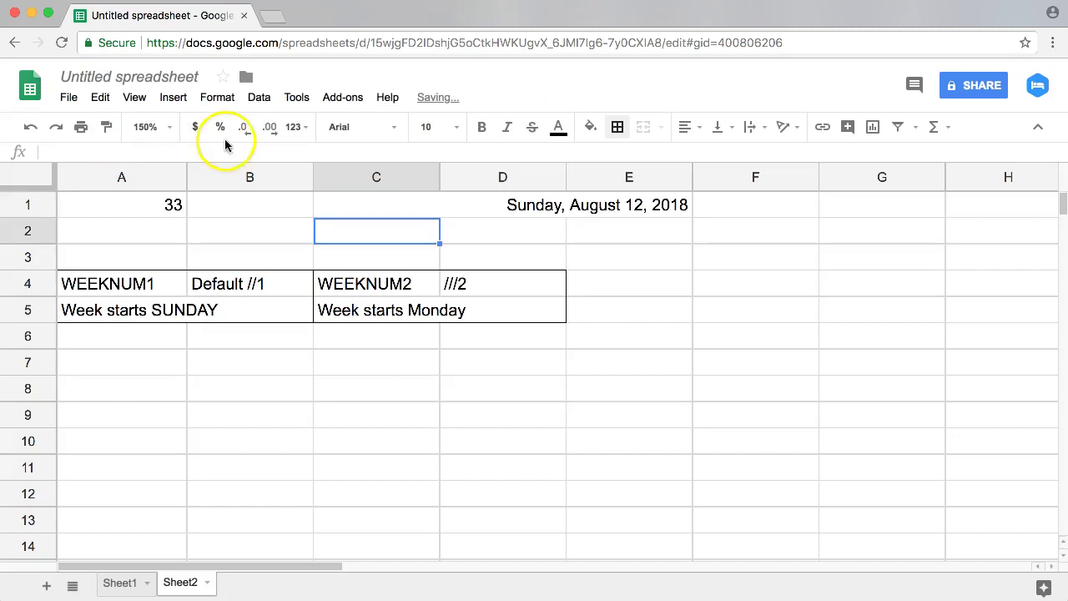
Step: Add type 1 to A1's formula, making it =WEEKNUM(C1,1), still returning 33
click(169, 211)
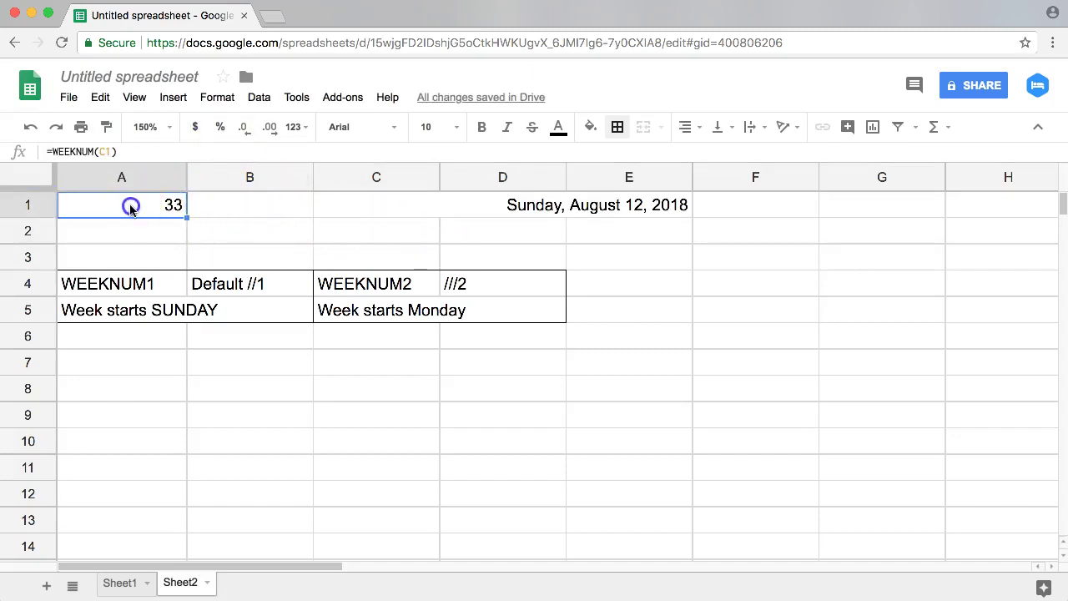
click(159, 313)
drag(148, 286, 210, 309)
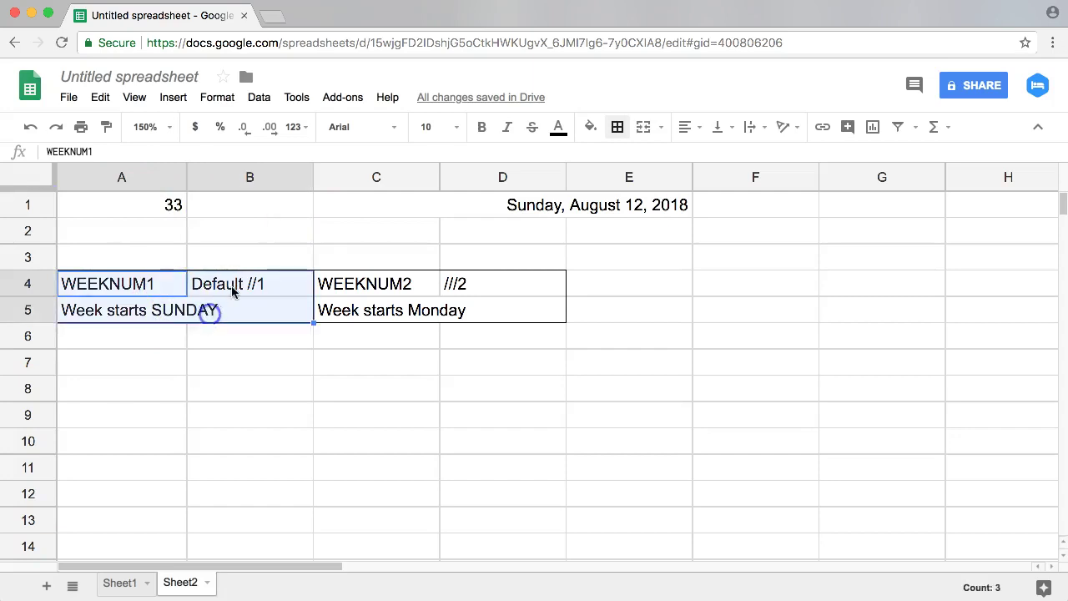
click(143, 206)
click(104, 150)
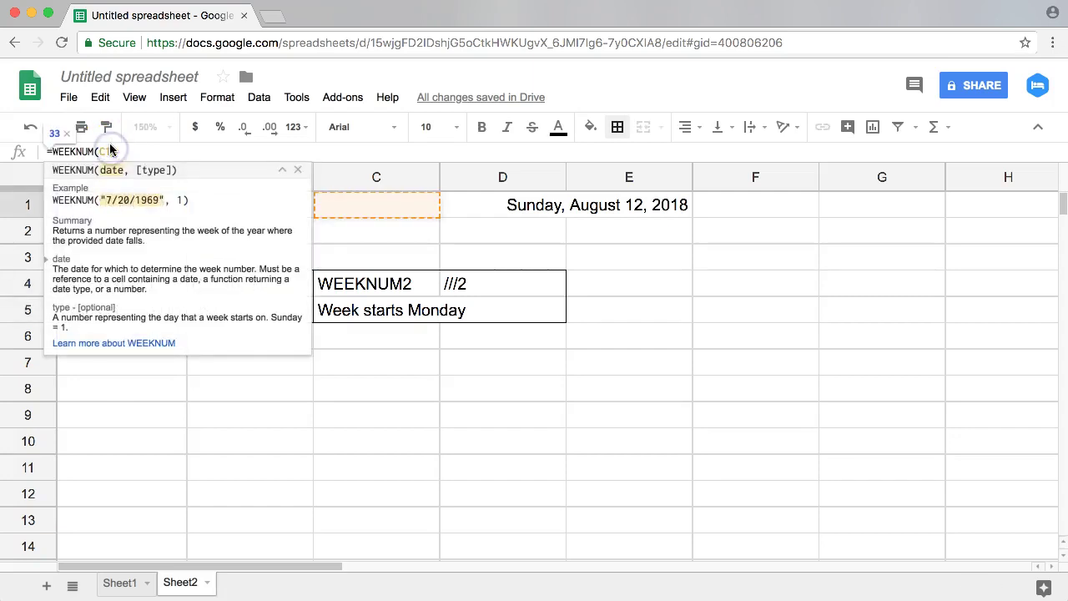
text(,1)
key(Return)
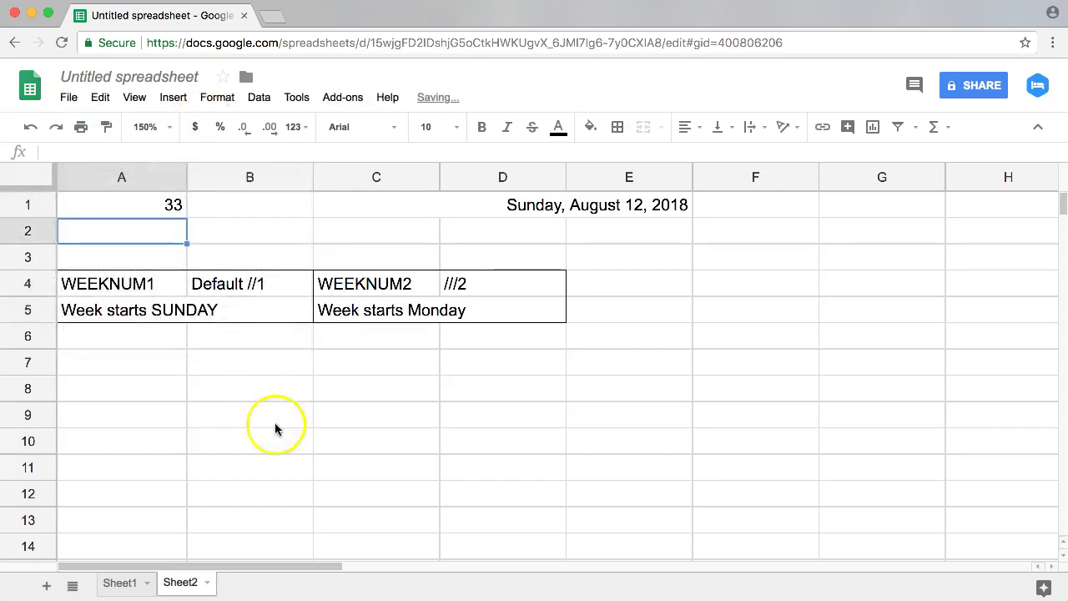
click(172, 309)
Step: Change A1's formula to =WEEKNUM(C1,2) so weeks start on Monday
click(157, 211)
click(207, 304)
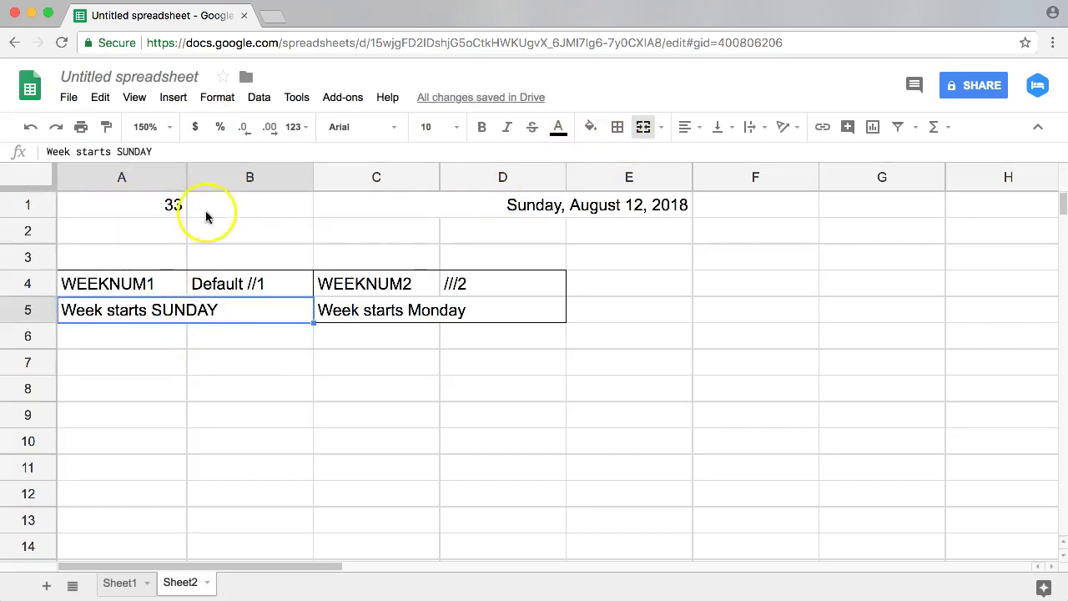
click(161, 208)
double_click(120, 151)
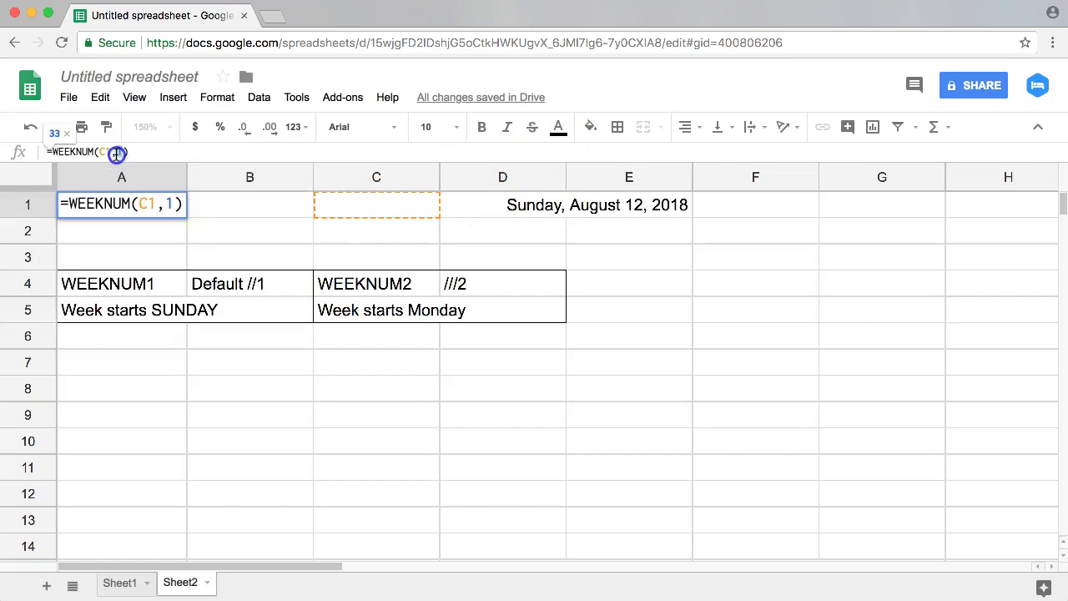
text(2)
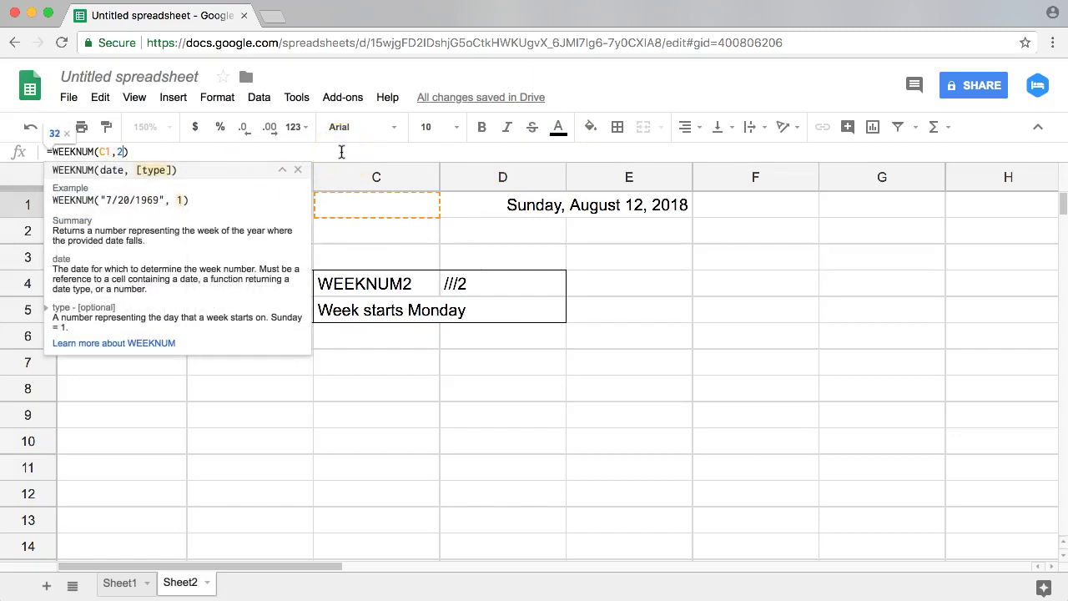
key(Return)
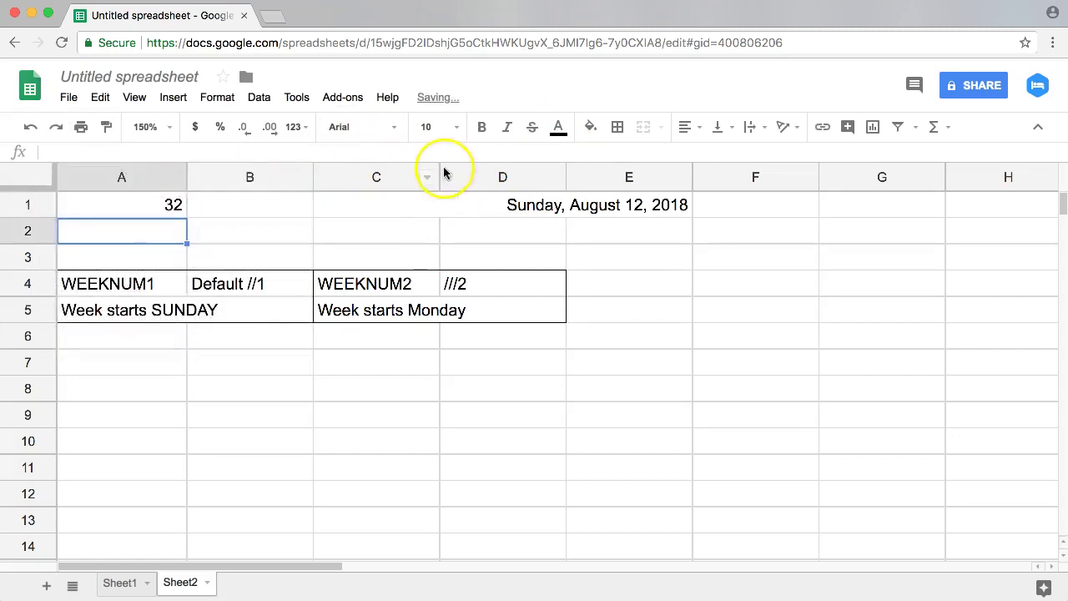
click(159, 209)
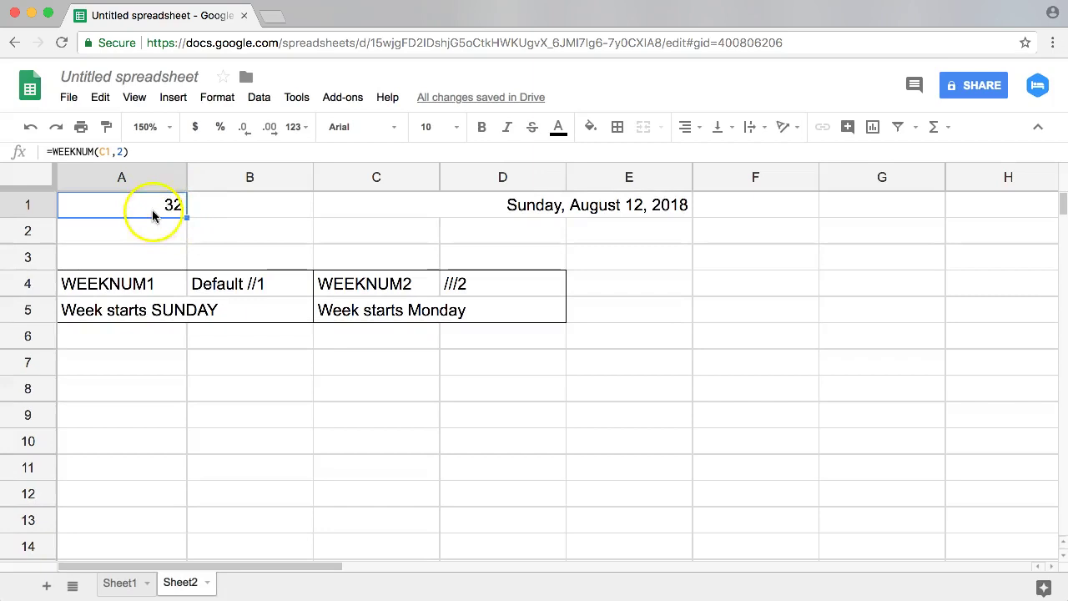
Step: Edit C1 to =today()+2, showing Monday, August 13, 2018, with A1 at week 33
click(520, 205)
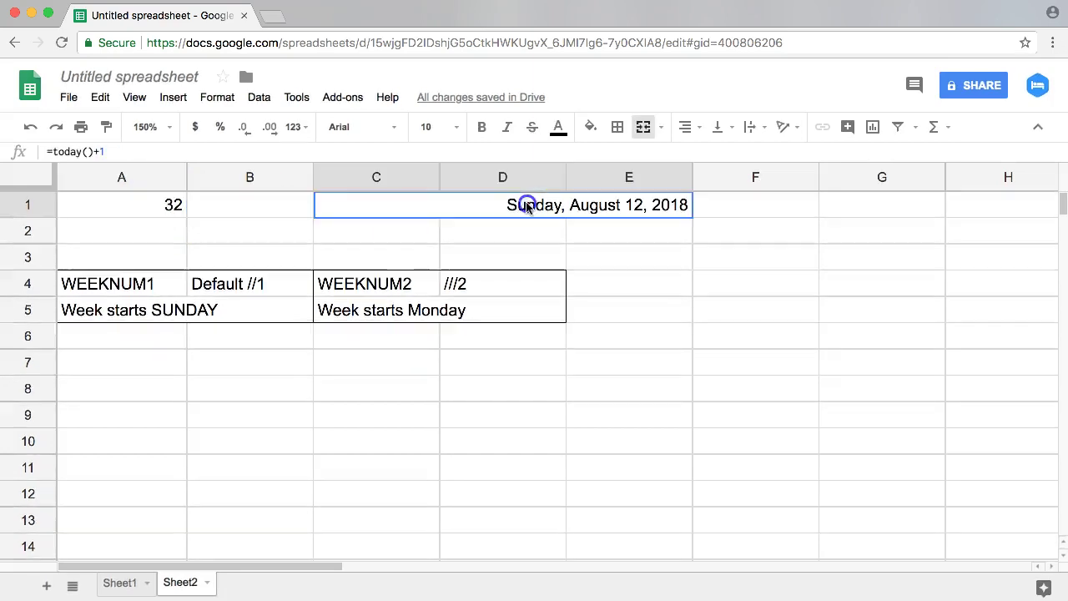
click(114, 153)
drag(114, 153, 100, 153)
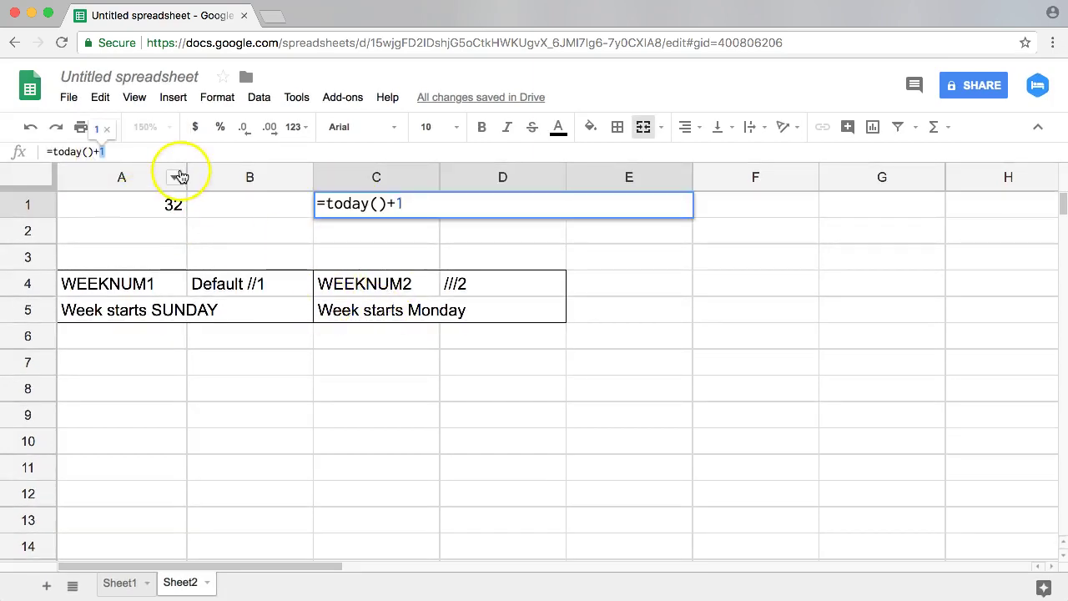
text(2)
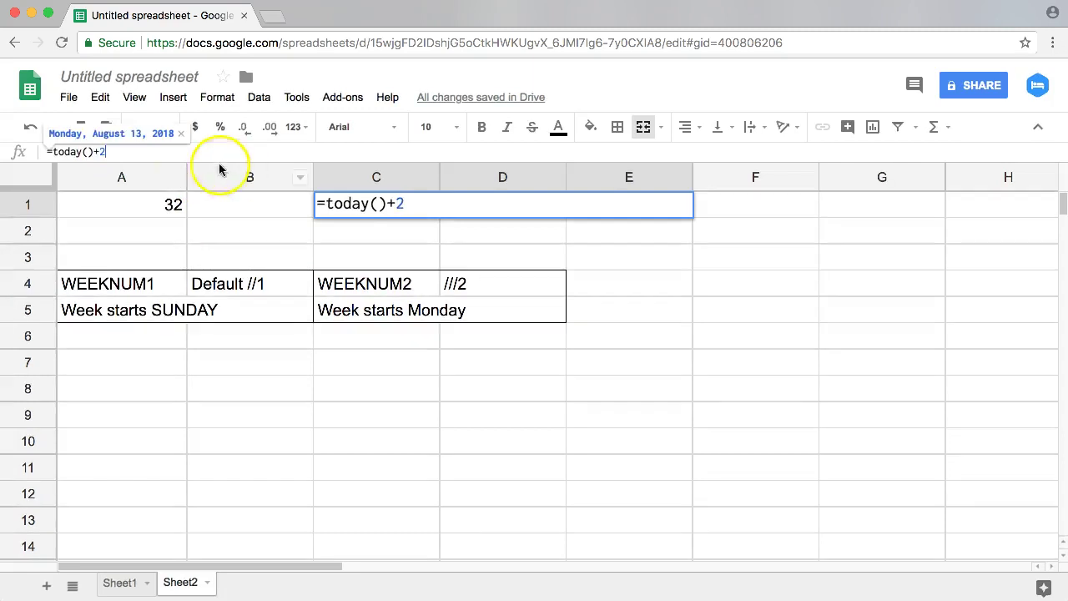
click(93, 155)
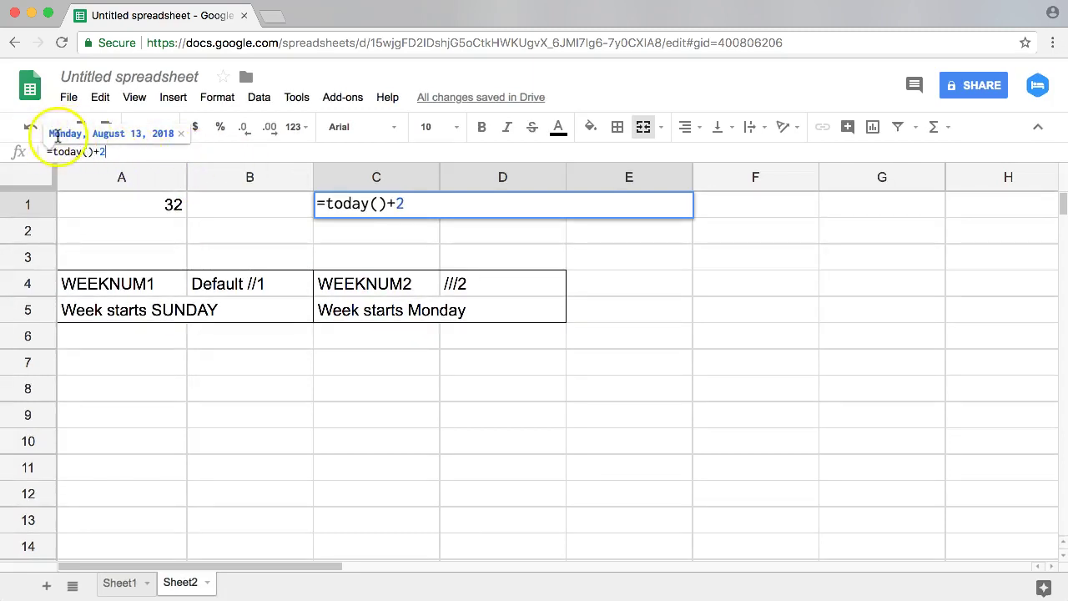
key(Return)
click(150, 205)
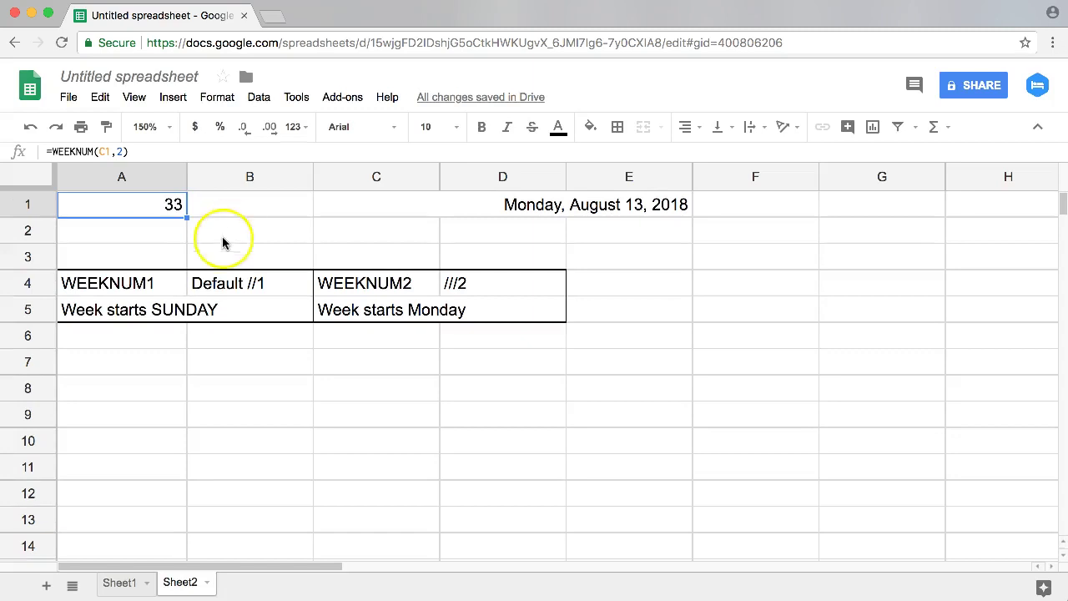
drag(352, 288, 490, 312)
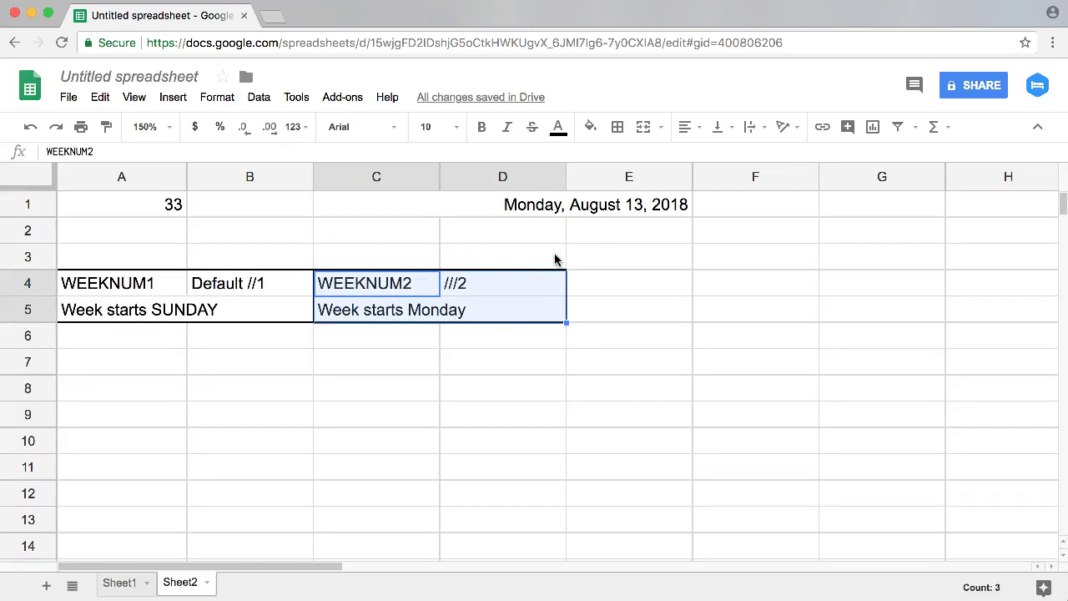
click(131, 206)
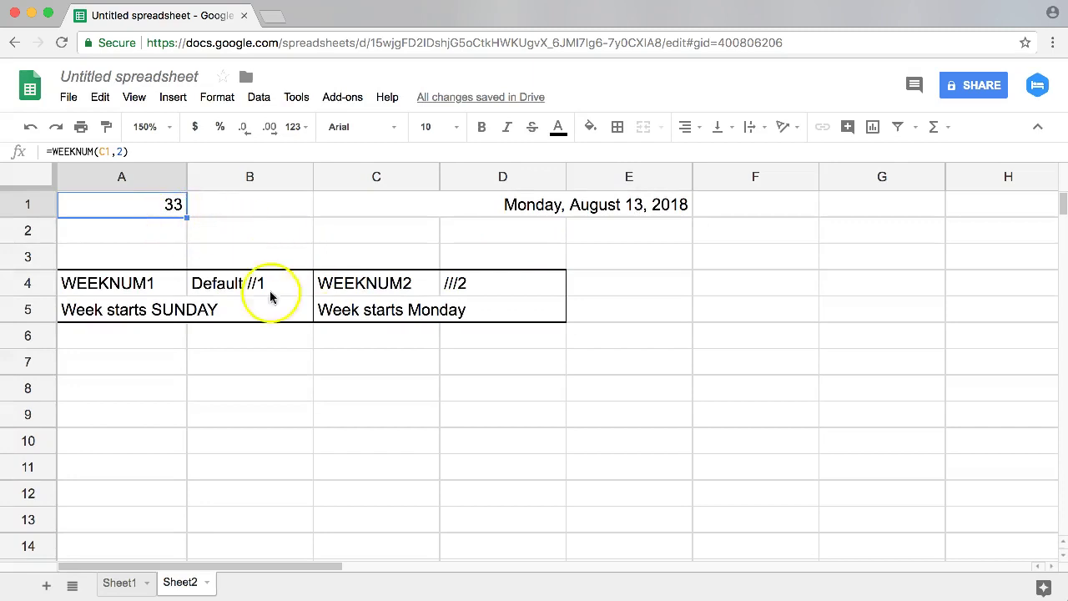
click(235, 291)
click(460, 279)
click(292, 282)
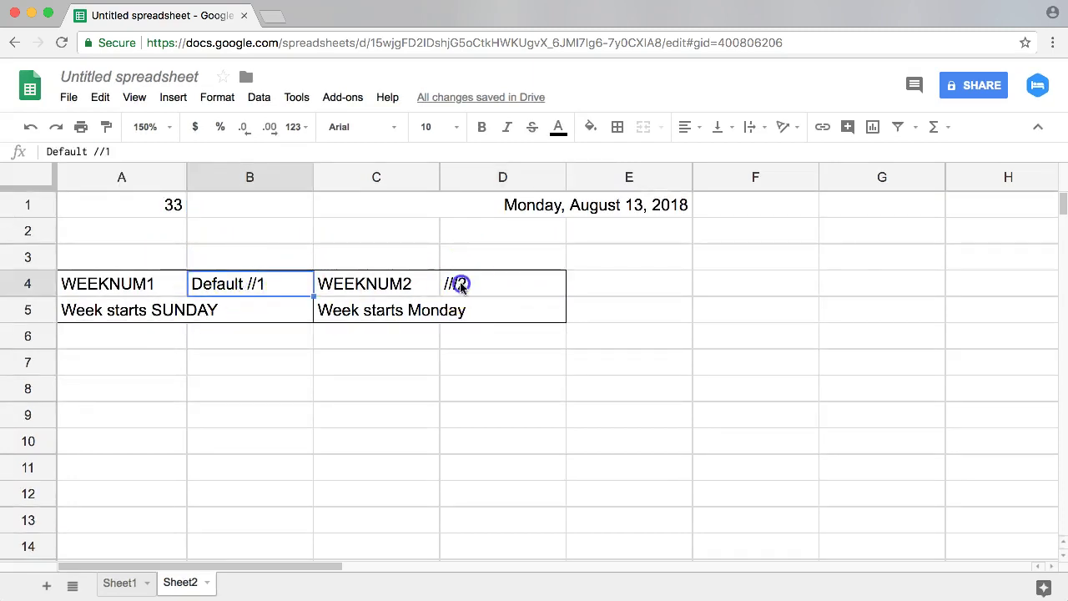
click(460, 280)
click(179, 209)
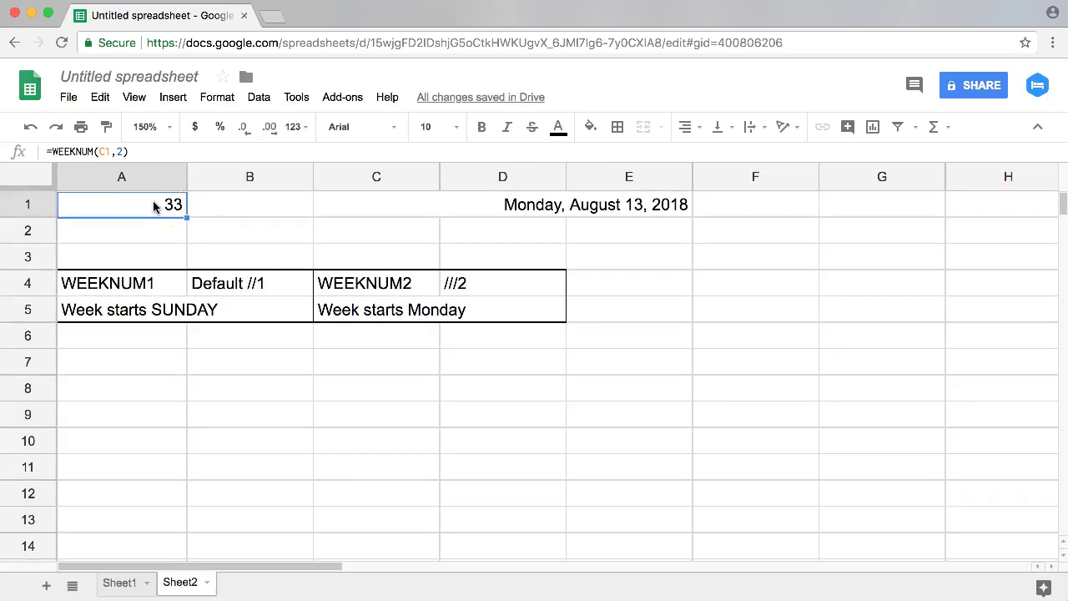
click(478, 286)
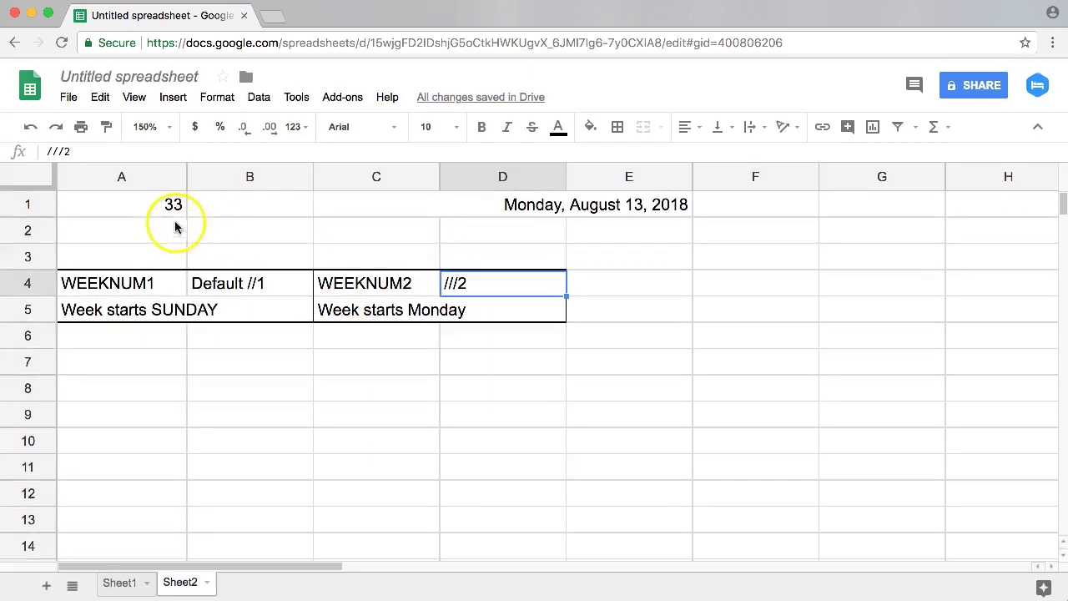
click(211, 286)
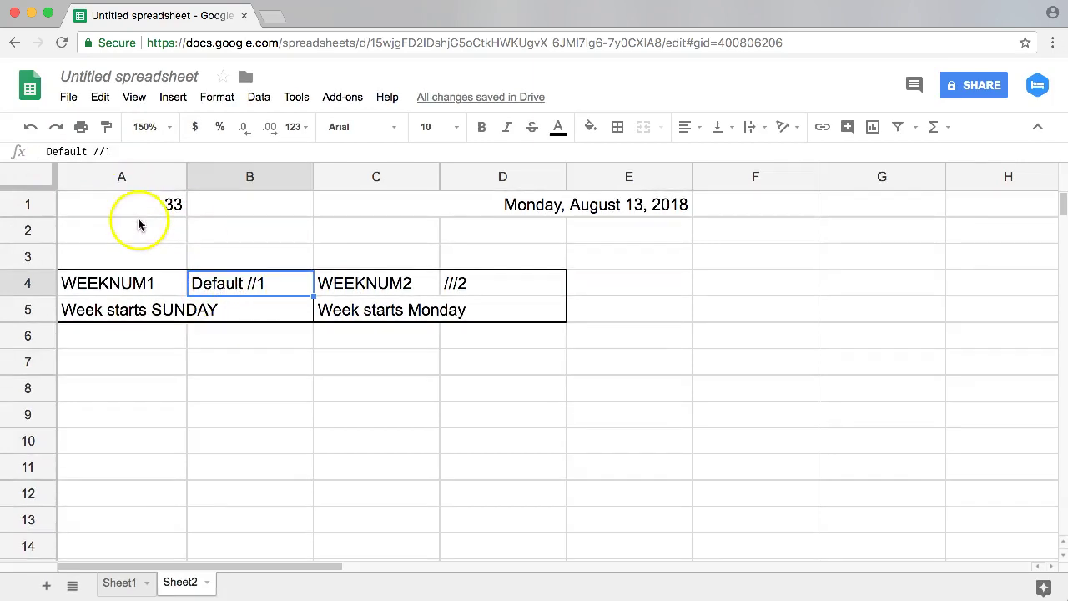
click(107, 293)
click(136, 313)
click(114, 204)
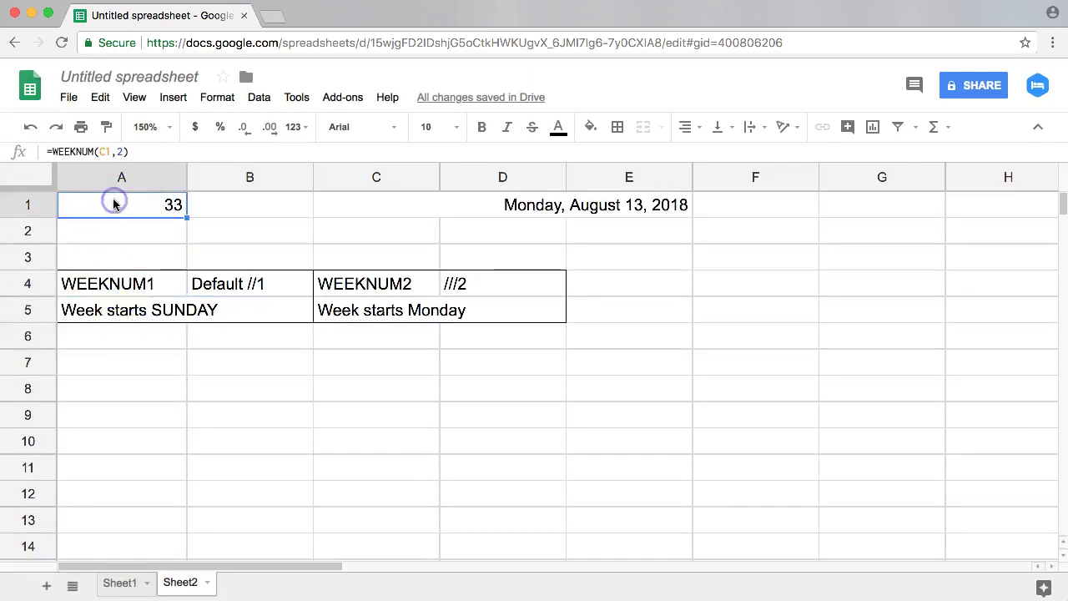